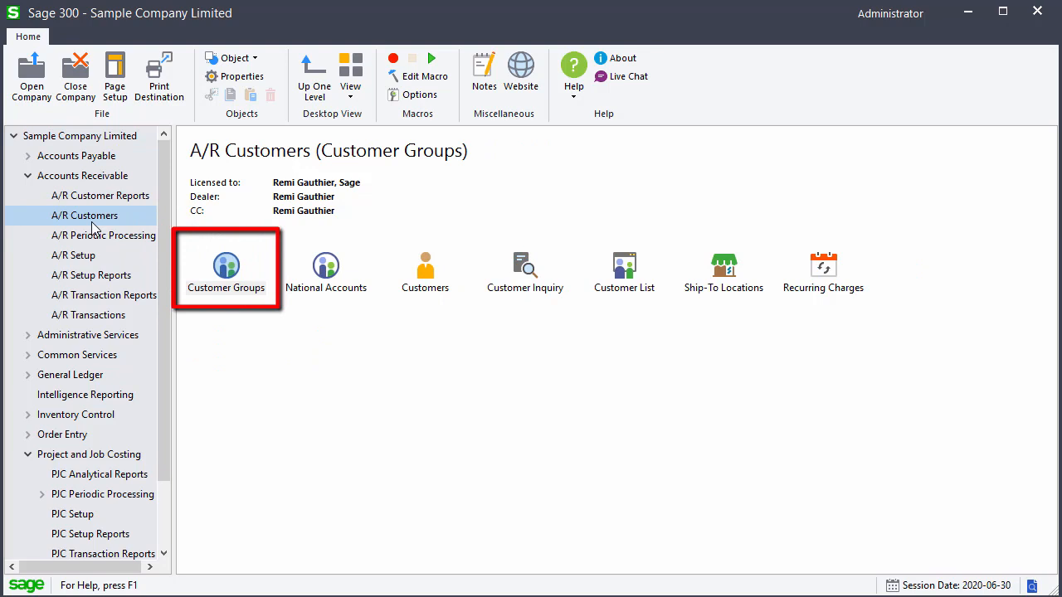
- Open A/R Customer Groups, load group code RTL, and keep its account type as Open Item
click(221, 272)
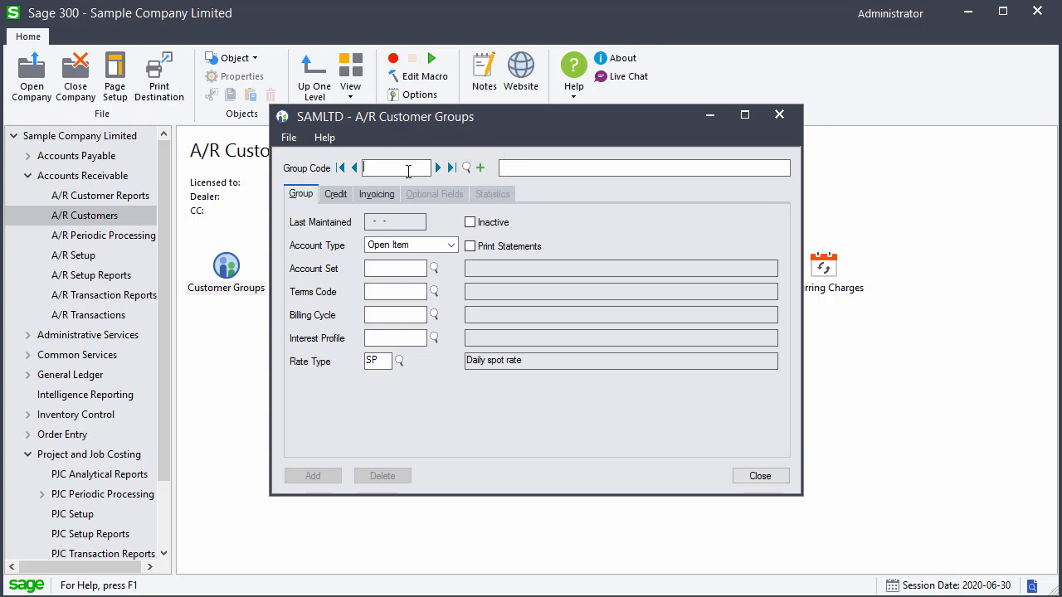
text(RTL)
key(Tab)
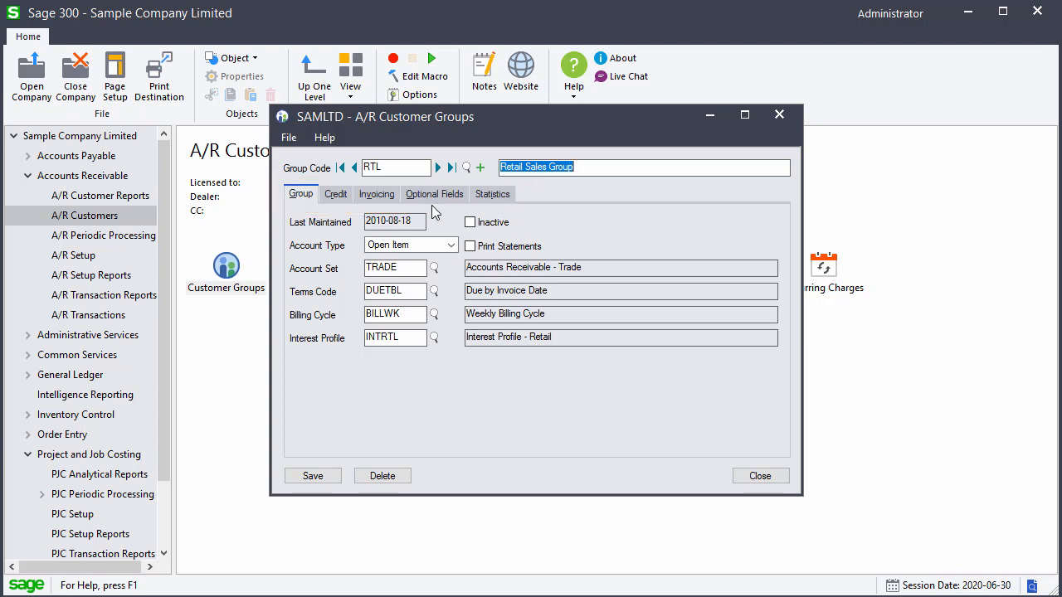
click(452, 247)
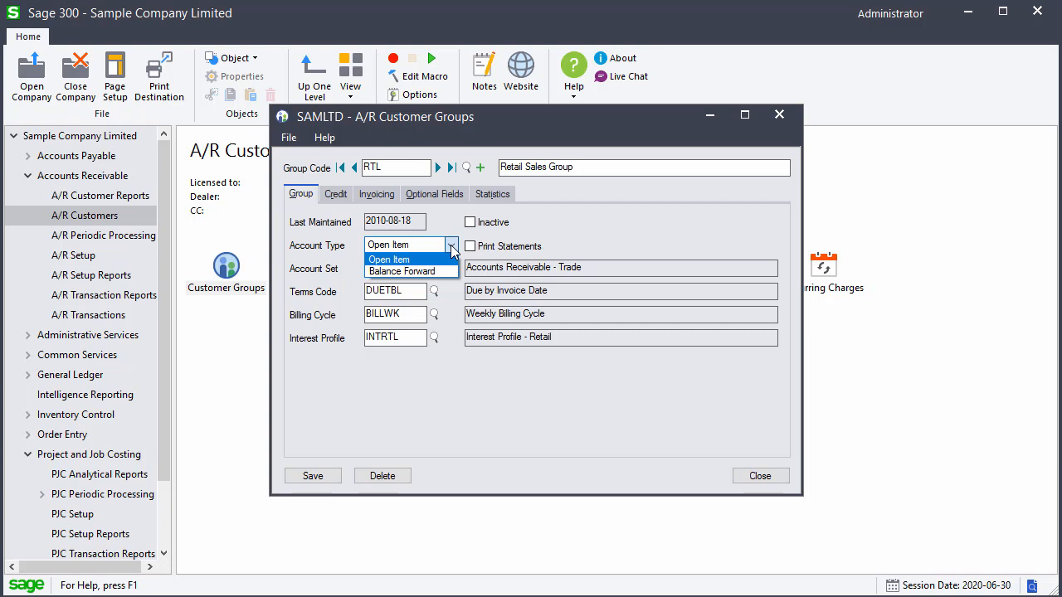
click(445, 259)
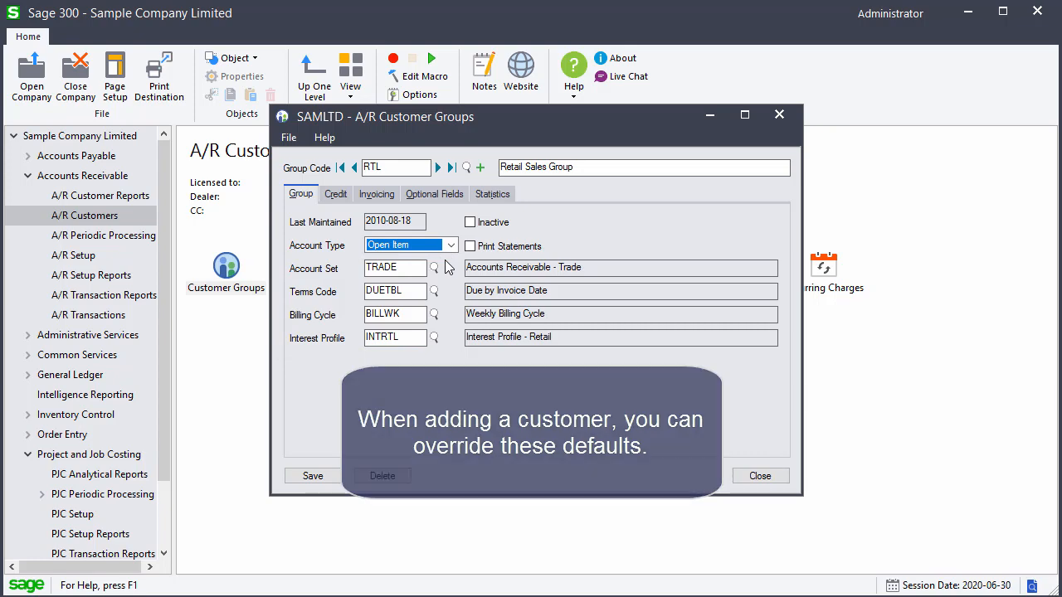
- Enable the RTL group's credit warnings for balances exceeding the credit limit and for A/R transactions overdue by 2 days or more
click(336, 196)
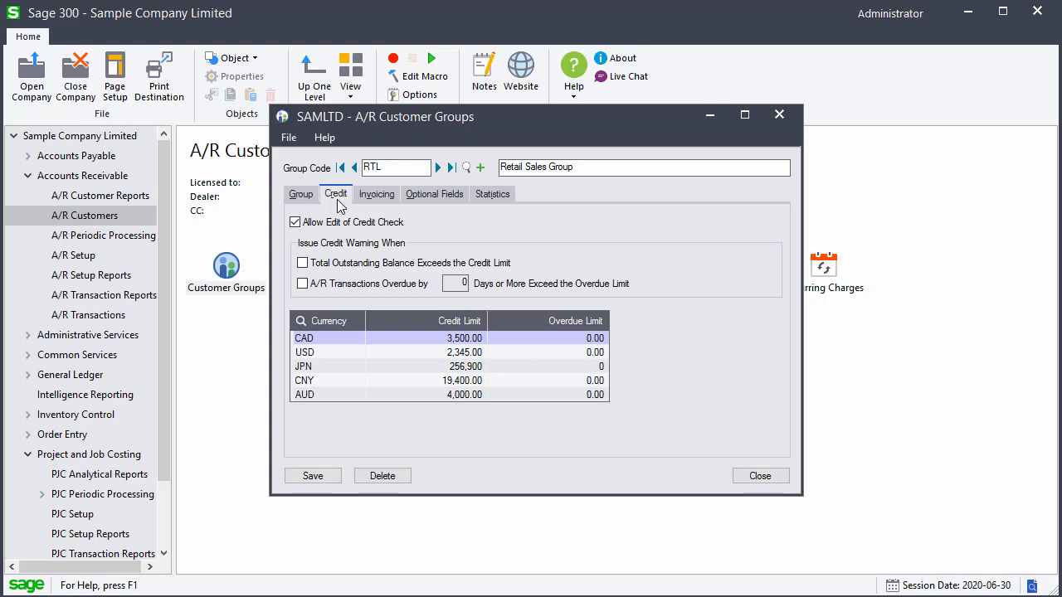
click(351, 263)
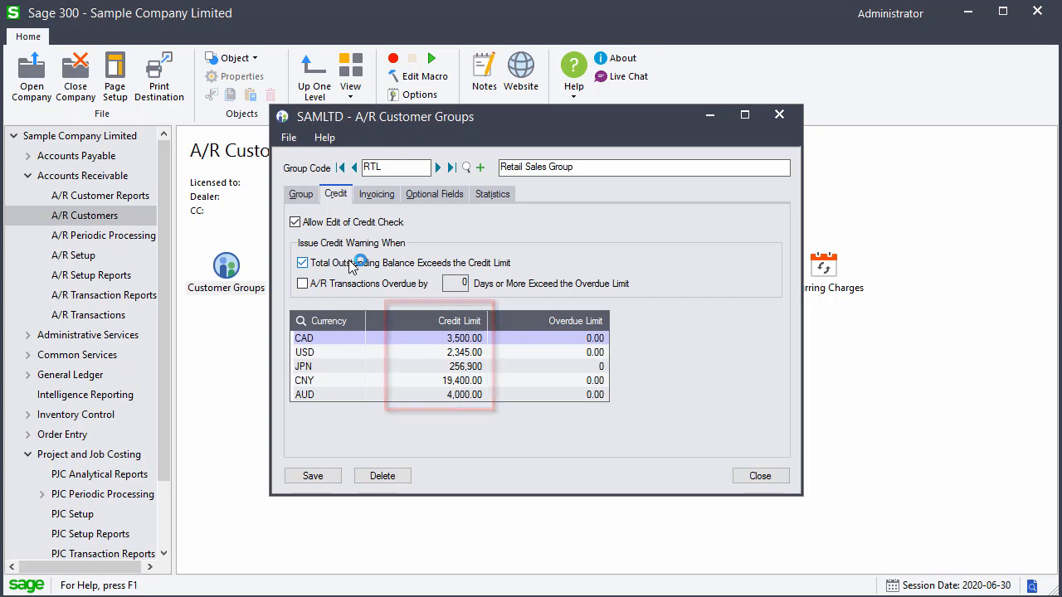
click(338, 284)
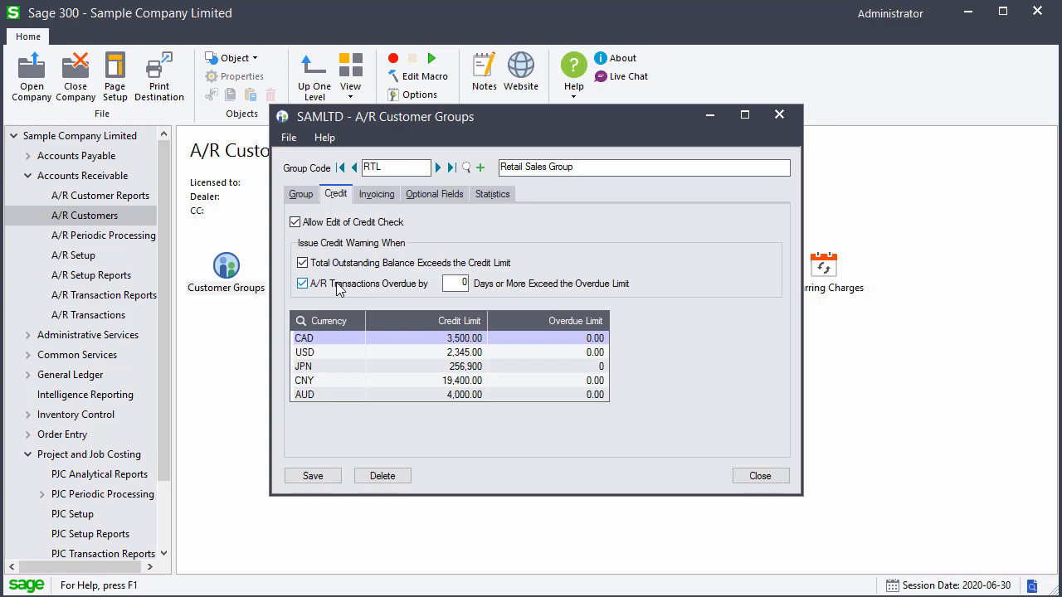
click(456, 283)
text(2)
- Set the group's CAD overdue limit to 100.00
click(595, 339)
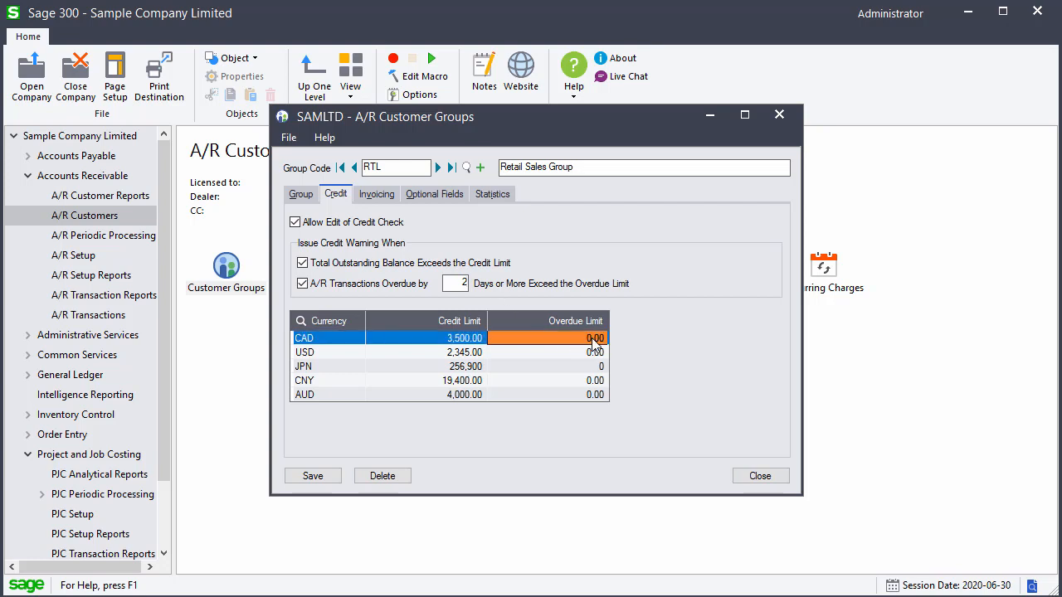
text(100)
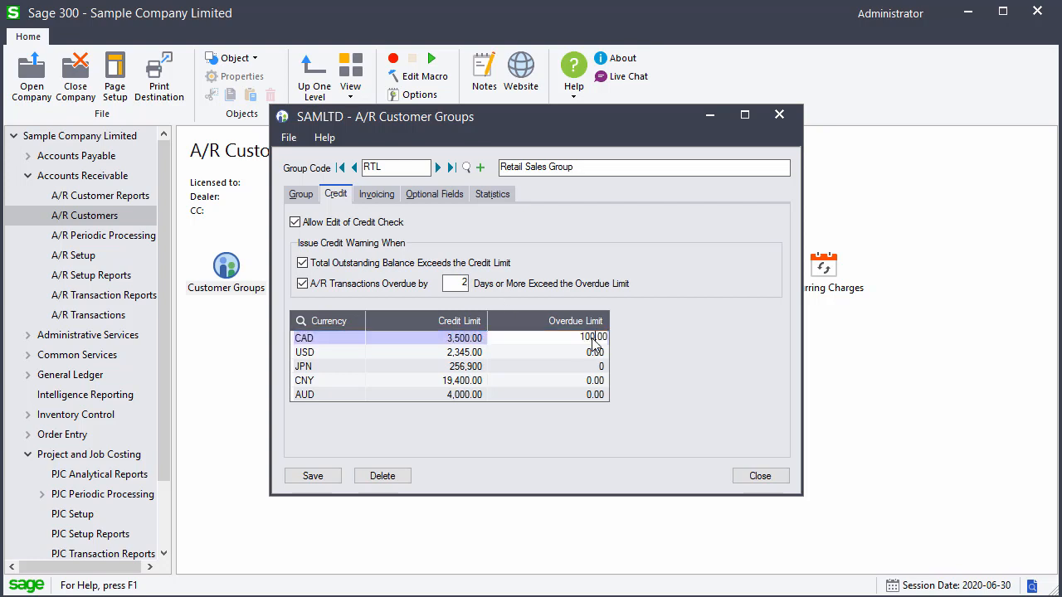
key(Tab)
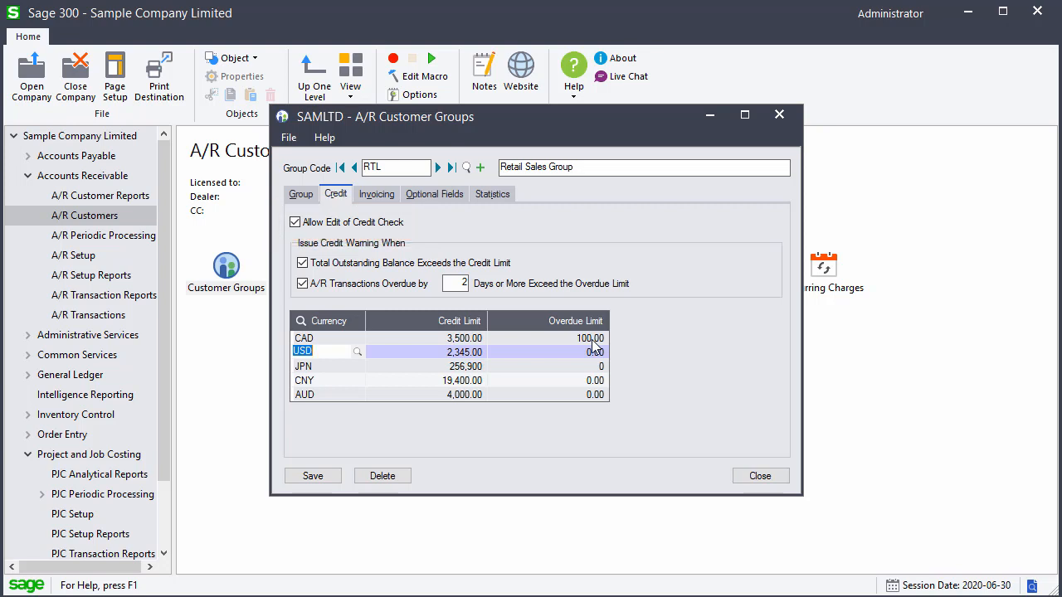
- Add salesperson code BB to the group's invoicing settings with a 75 percent share
click(397, 198)
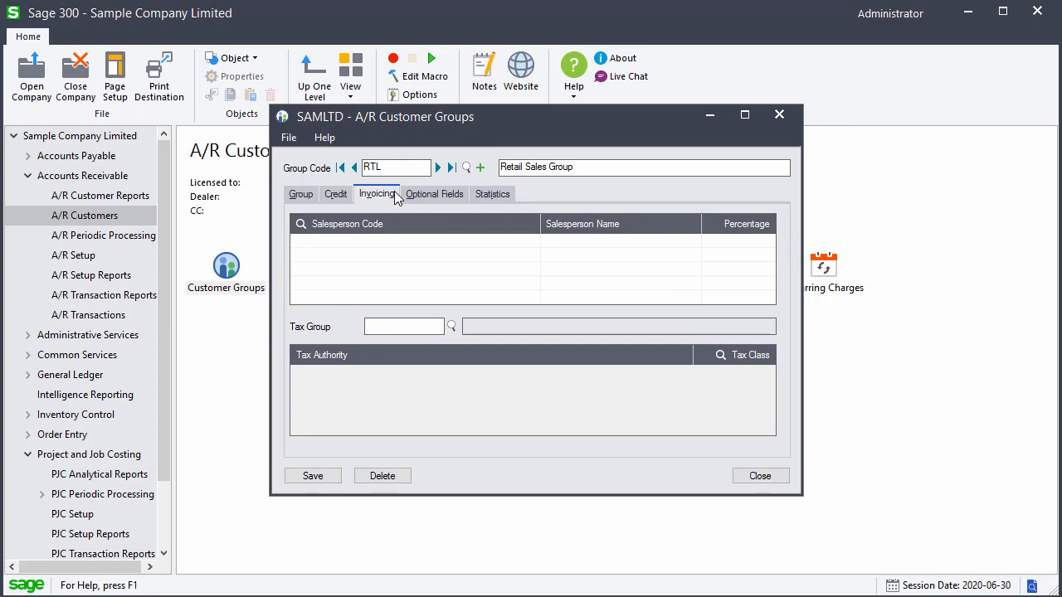
click(393, 240)
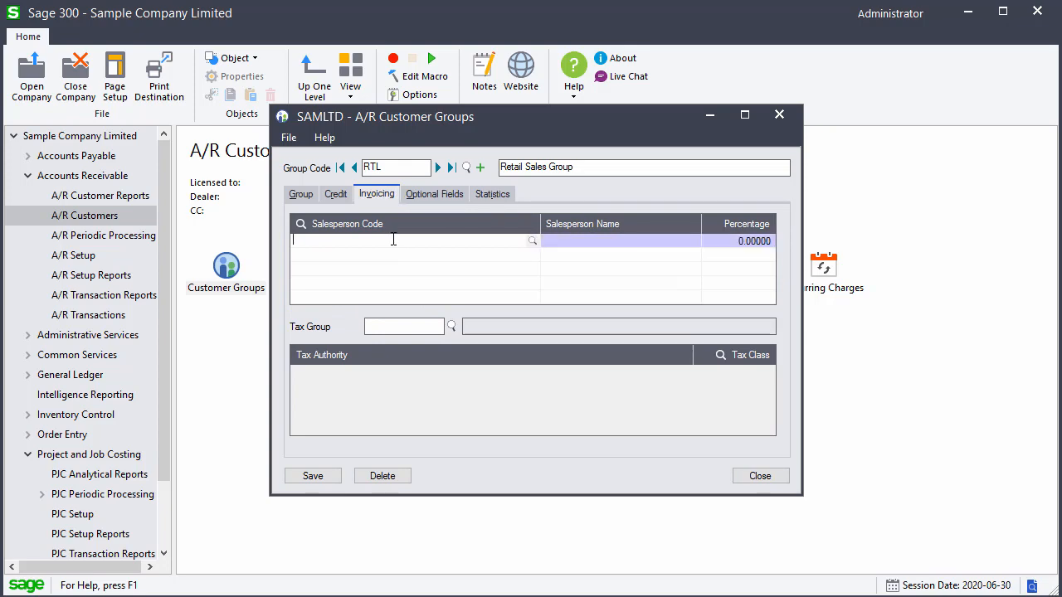
click(532, 242)
click(530, 249)
click(440, 319)
click(642, 389)
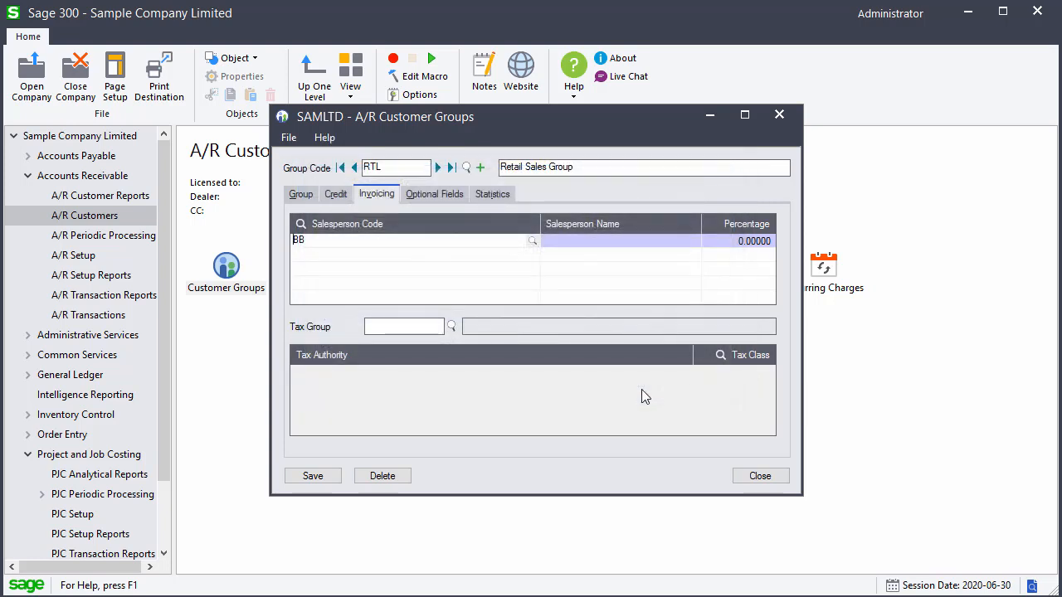
click(755, 246)
text(75)
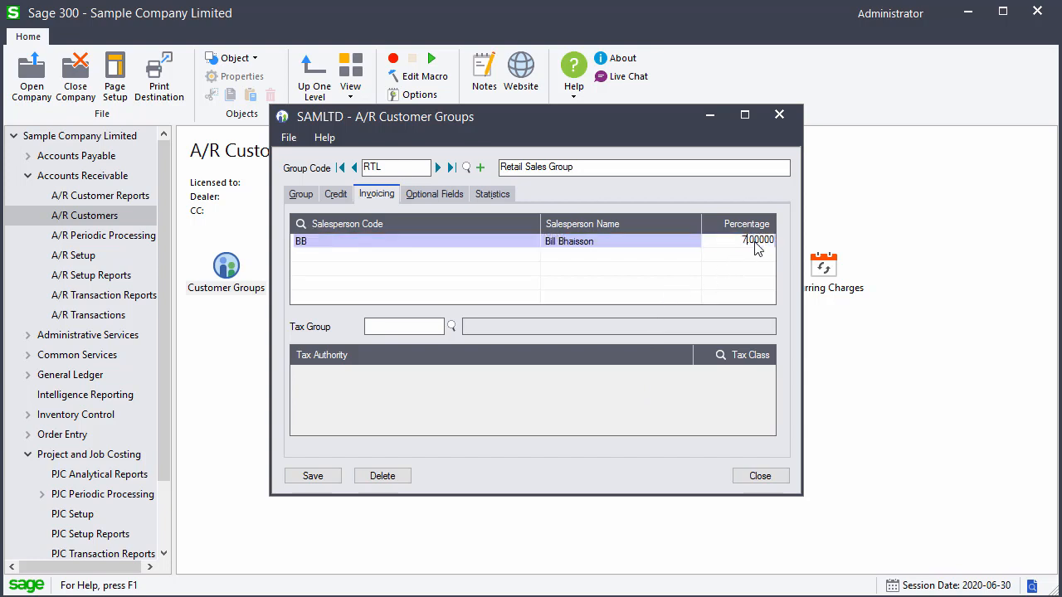
key(Tab)
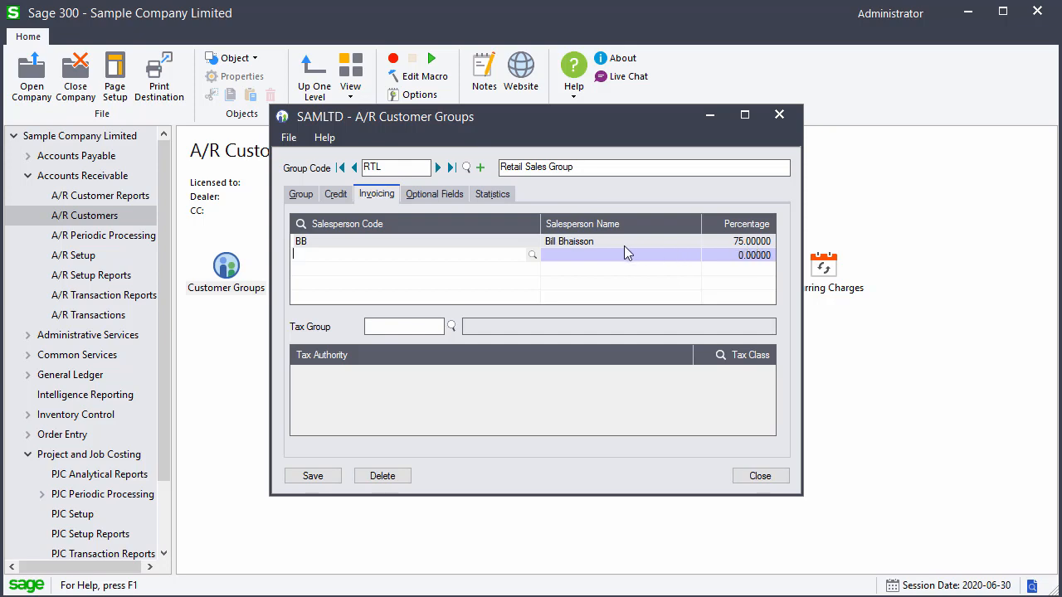
- Add salesperson code DS as the second invoicing salesperson with a 25 percent share
click(532, 256)
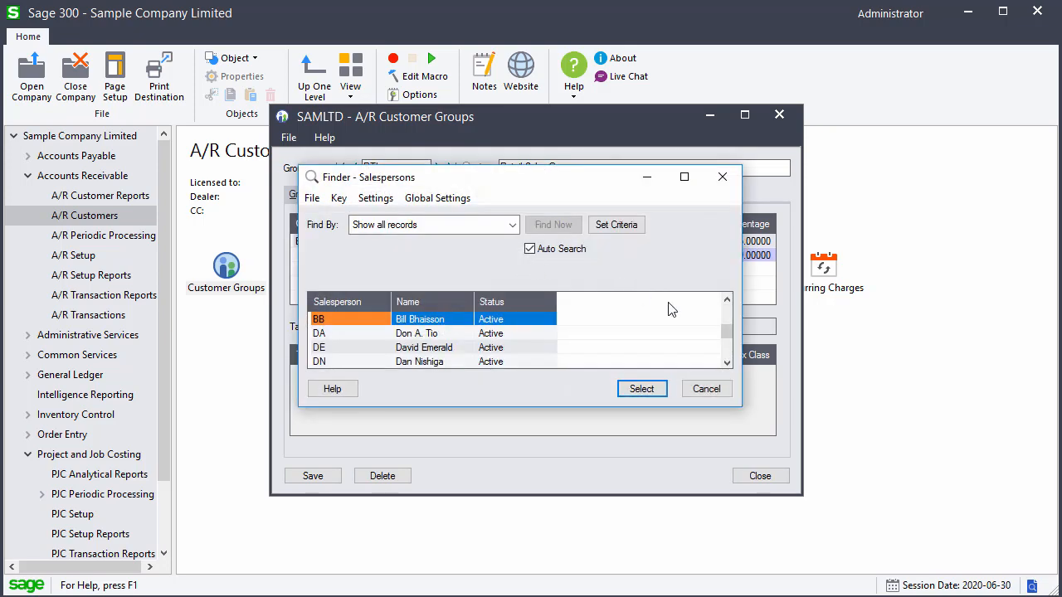
click(727, 364)
click(726, 363)
click(727, 364)
click(727, 363)
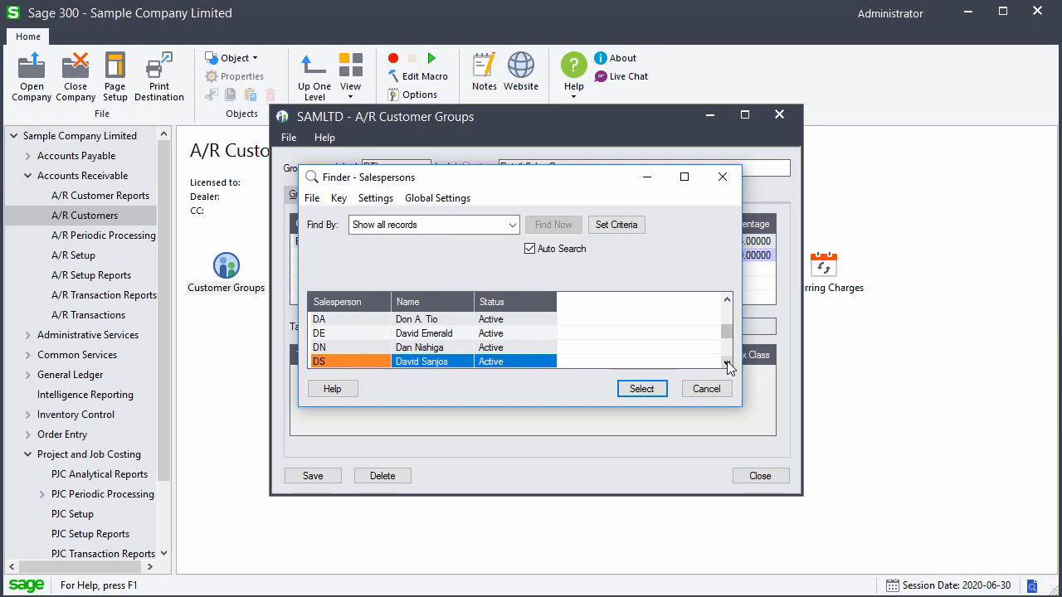
click(643, 388)
click(746, 259)
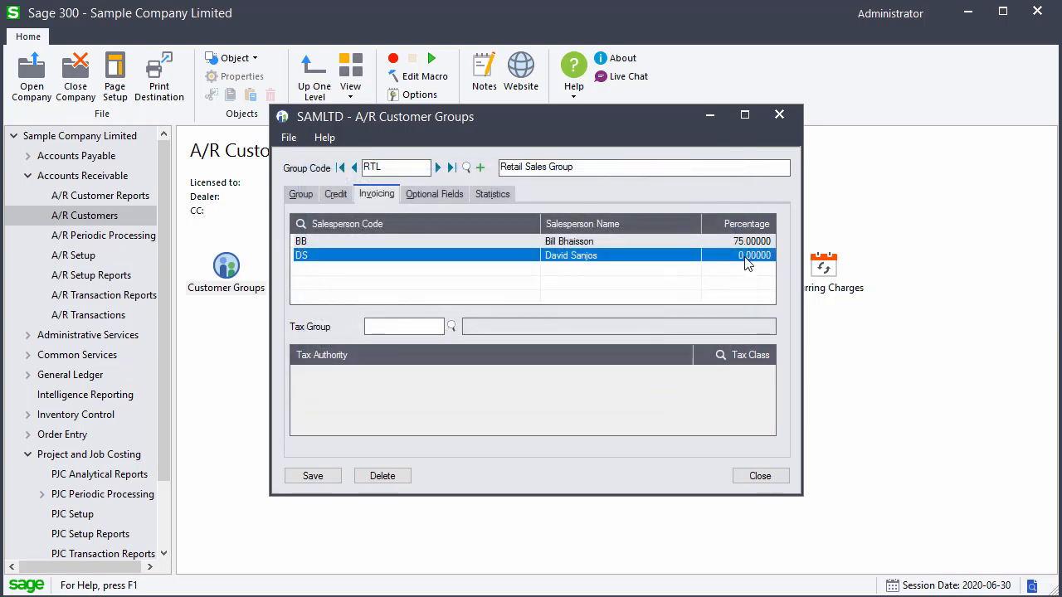
text(25)
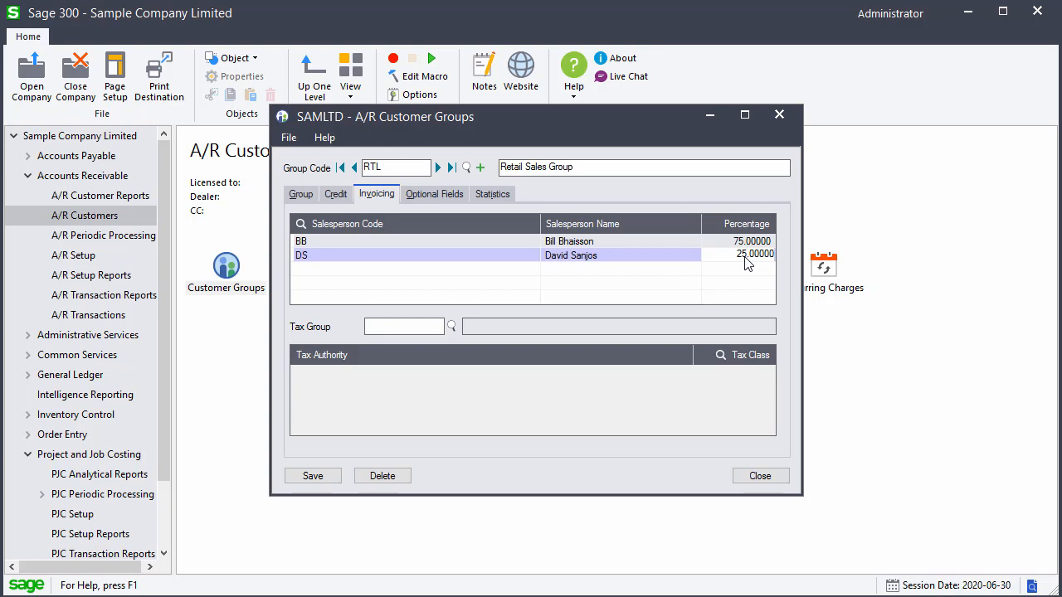
key(Tab)
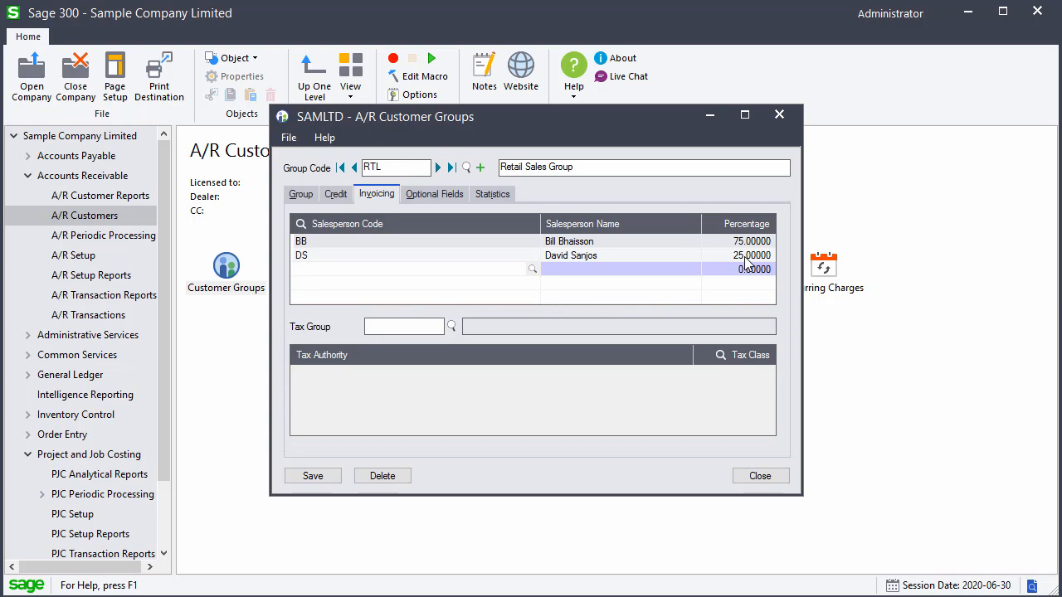
- Display the group's statistics for year 2019, period 01, and save the customer group
click(506, 197)
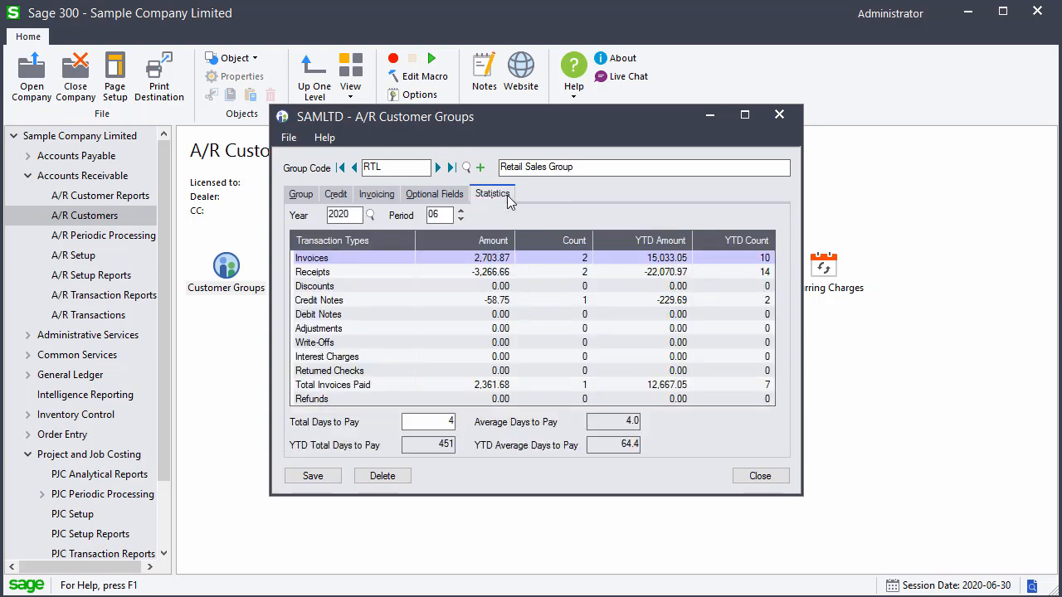
click(359, 219)
key(BackSpace)
key(BackSpace)
text(19)
text(01)
key(Tab)
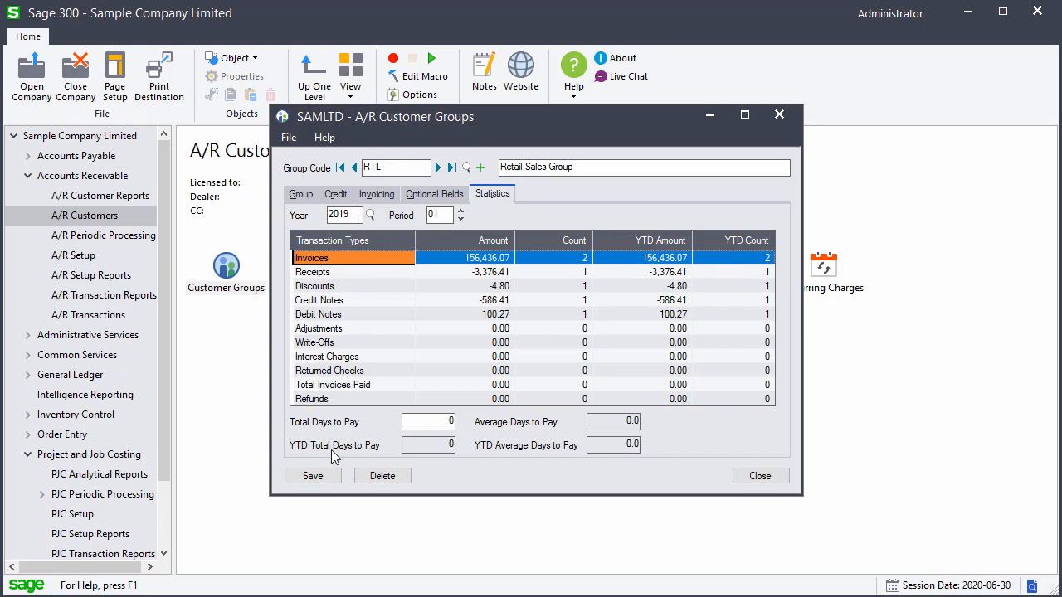
click(327, 479)
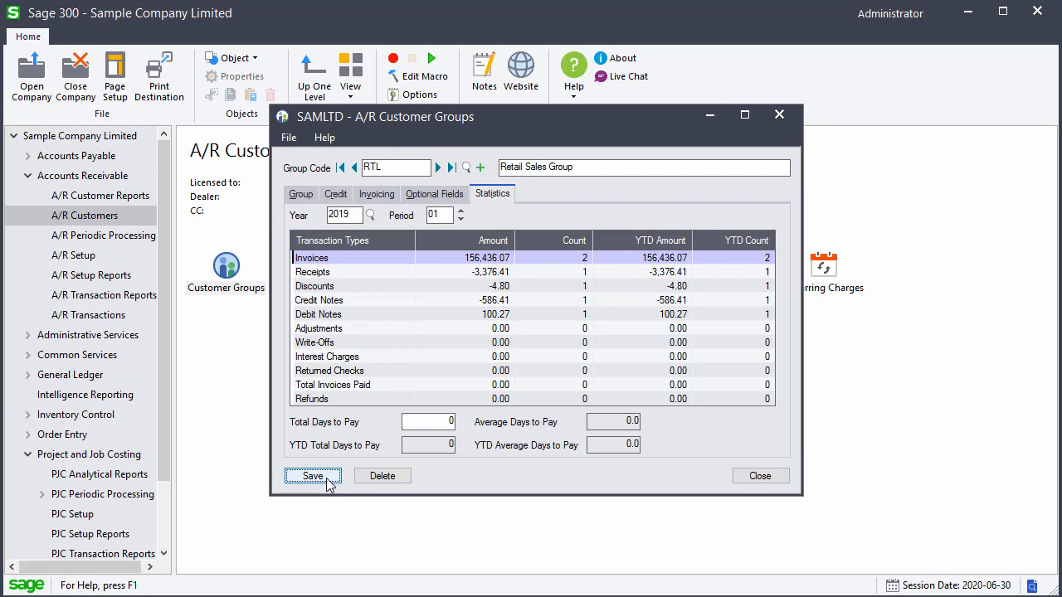